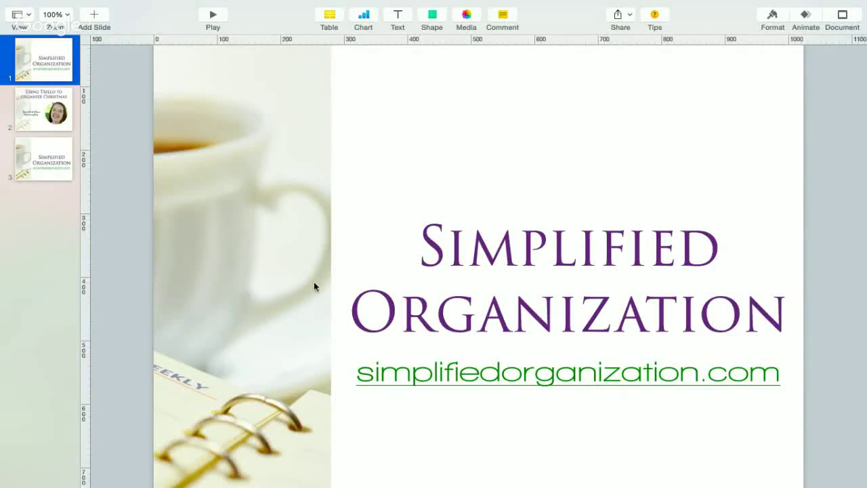
Step: Show the 'Using Trello to organize Christmas' slide, then bring up the Christmas 2015 Trello board
left_click(38, 107)
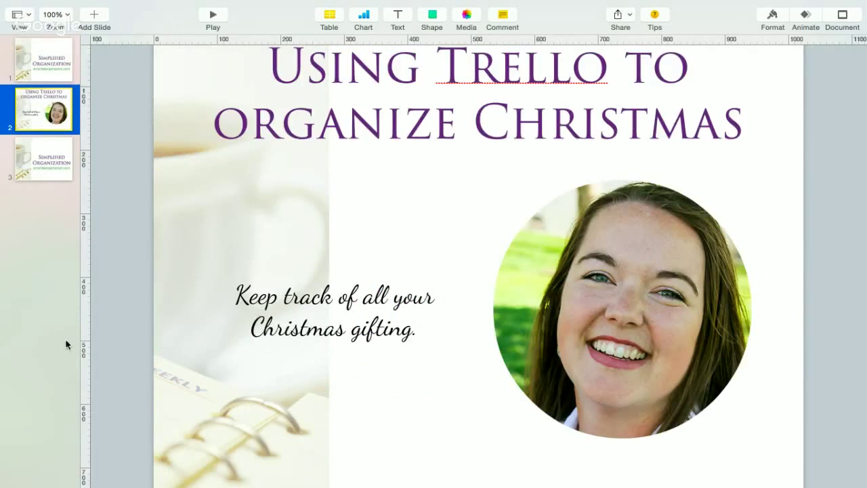
scroll(184, 316, "up", 2)
scroll(183, 319, "up", 1)
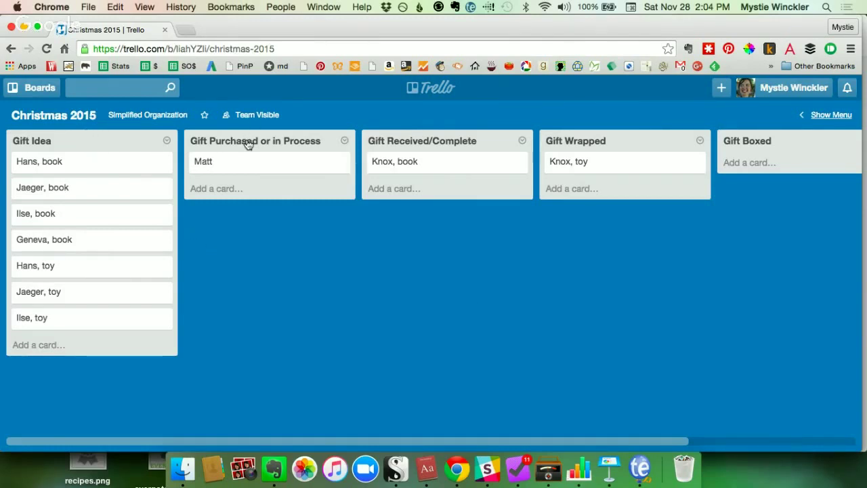
mouse_move(100, 166)
left_mouse_down()
mouse_move(429, 181)
mouse_move(365, 204)
mouse_move(170, 221)
mouse_move(128, 234)
mouse_move(87, 194)
mouse_move(103, 187)
left_mouse_up()
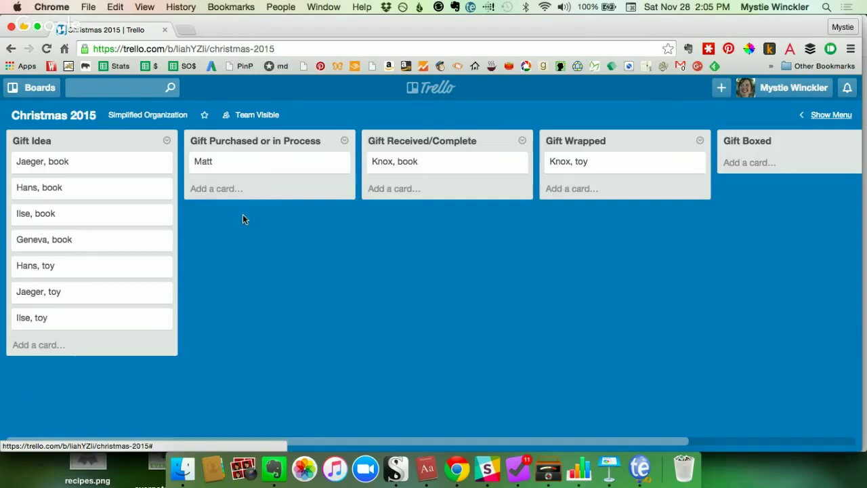
mouse_move(91, 187)
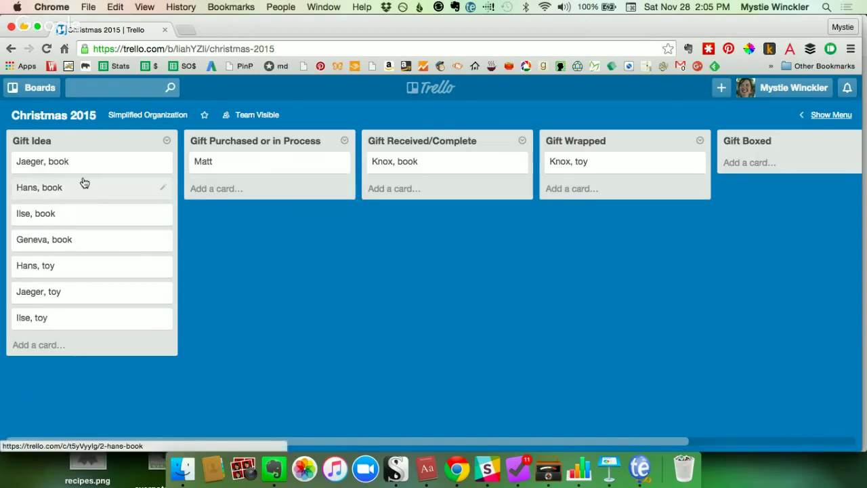
mouse_move(129, 163)
left_mouse_down()
mouse_move(561, 180)
mouse_move(664, 154)
mouse_move(212, 168)
mouse_move(97, 180)
mouse_move(96, 190)
left_mouse_up()
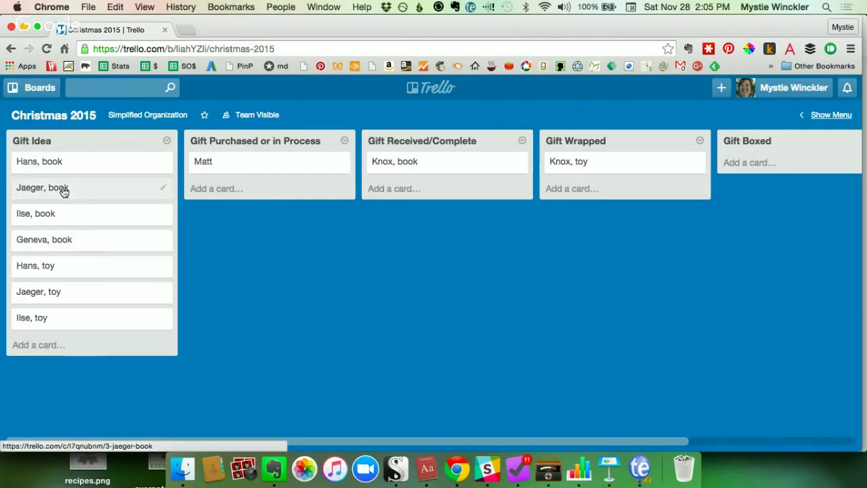
mouse_move(68, 196)
left_mouse_down()
mouse_move(612, 154)
mouse_move(279, 193)
mouse_move(70, 184)
left_mouse_up()
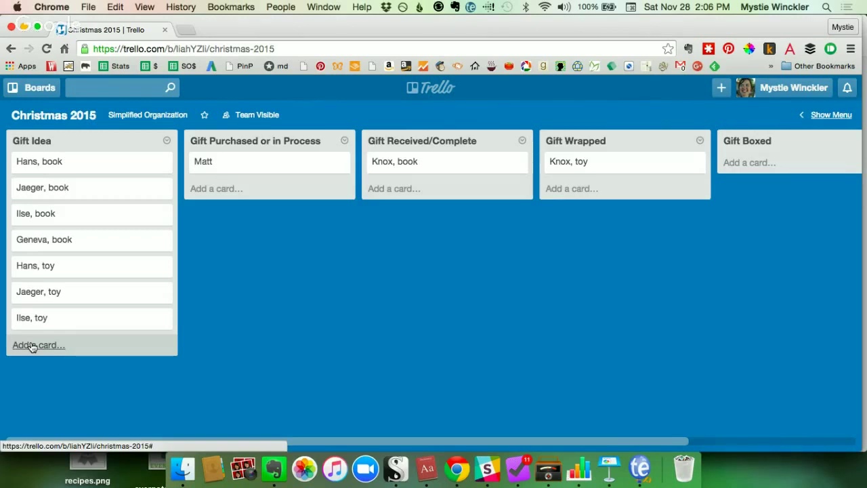
Step: Add a 'Sam - Saint George and the Dragon' card at the bottom of the Gift Idea list
left_click(31, 346)
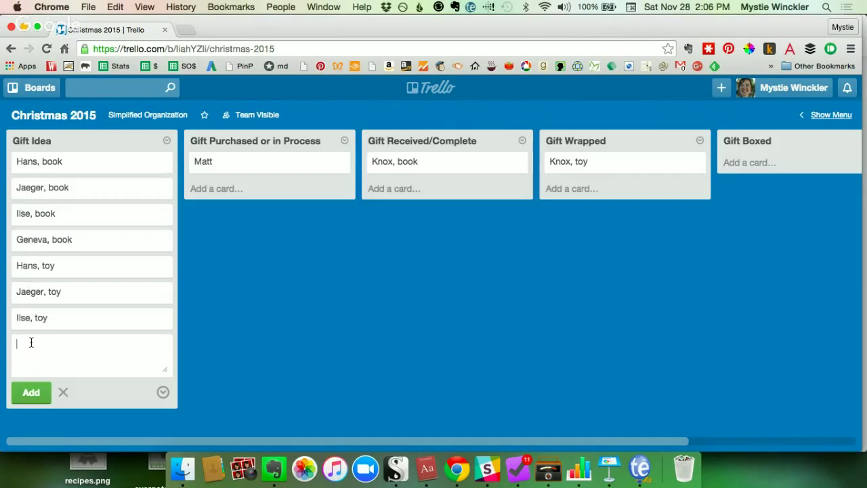
type("S")
type("am")
type(" -")
type(" Saint G")
type("eorge and ")
type("the Dragon")
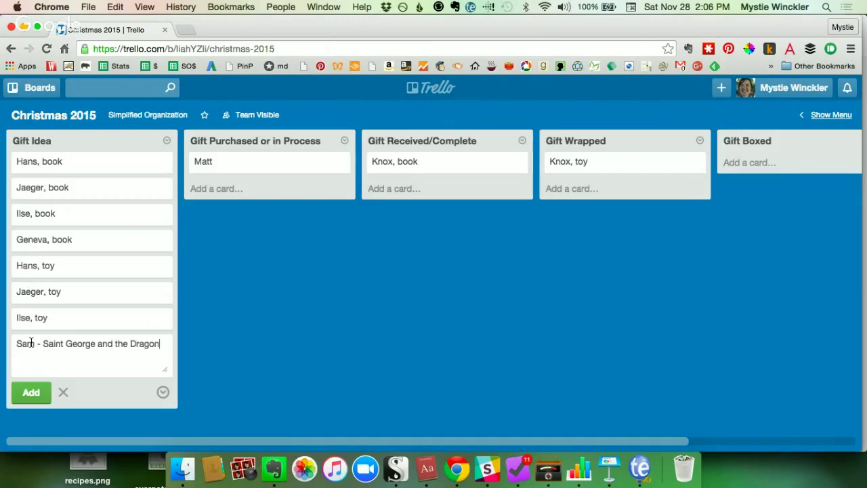
key("Return")
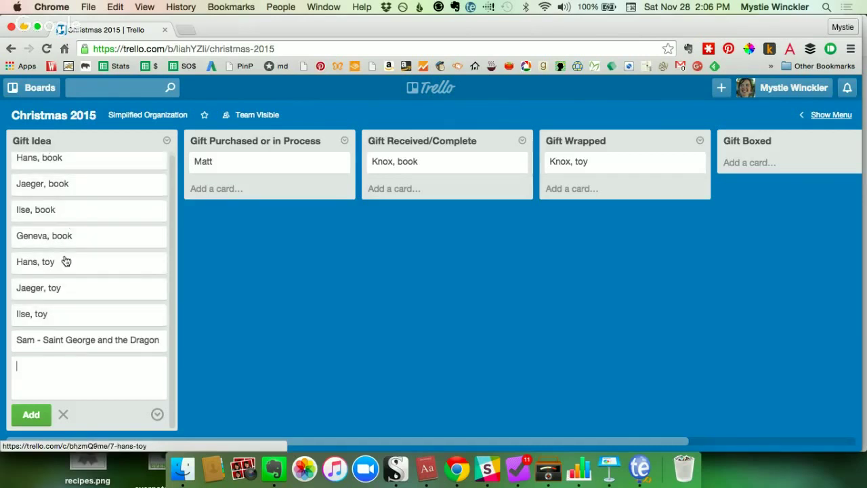
mouse_move(86, 341)
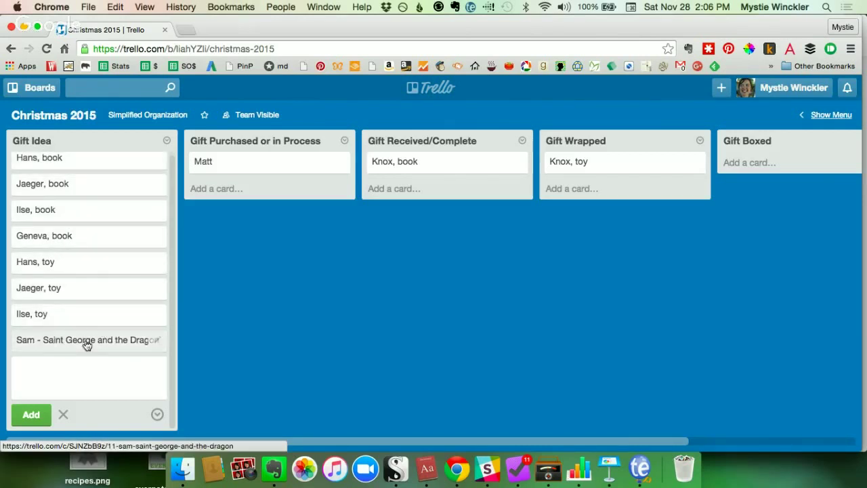
Step: Move the Sam card through Gift Purchased, Received/Complete and Wrapped into Gift Boxed
left_click(64, 342)
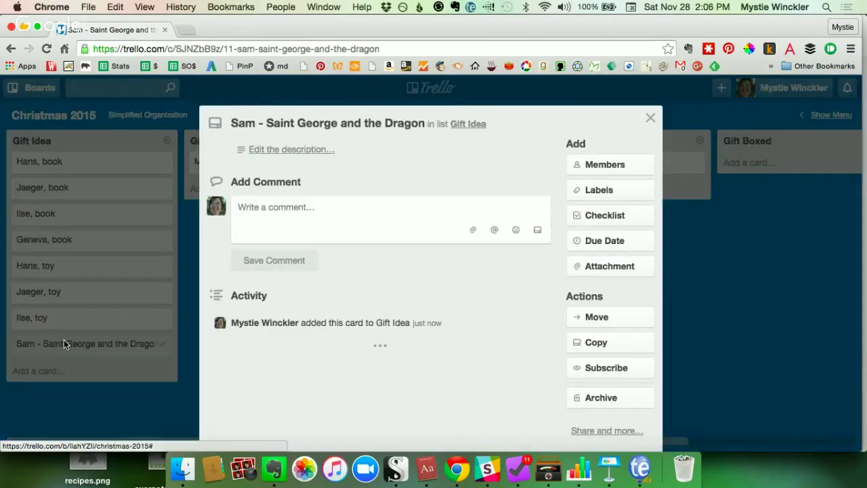
left_click(649, 117)
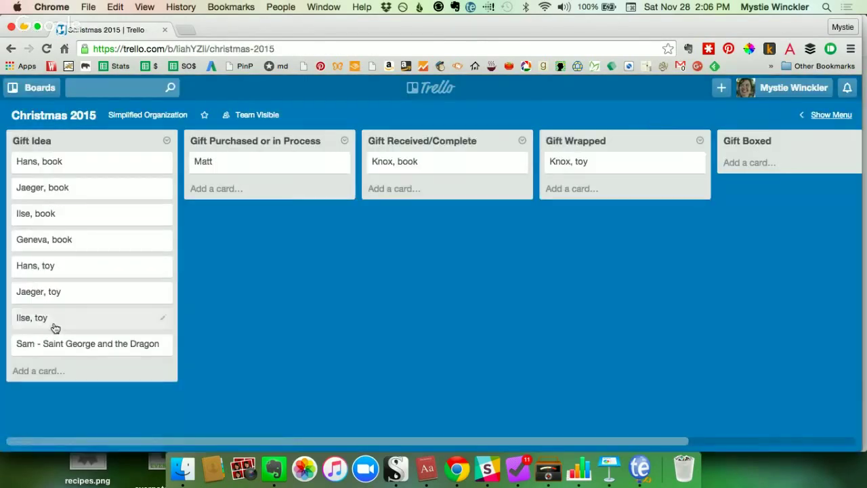
mouse_move(85, 344)
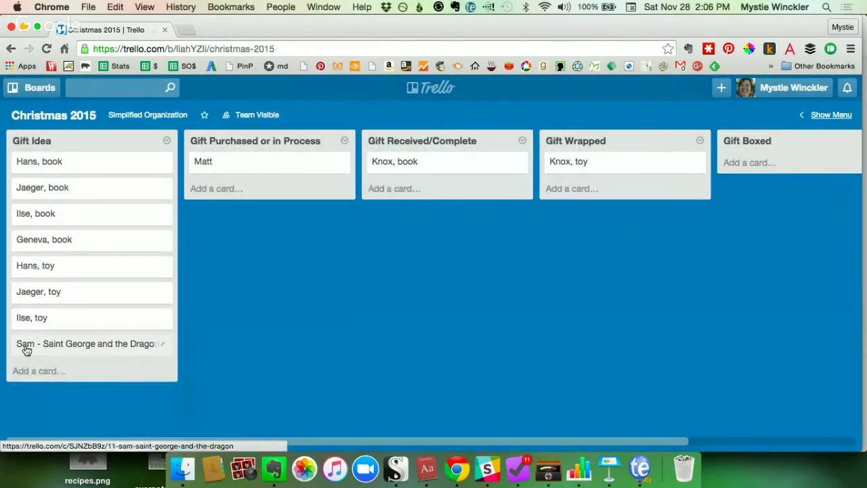
left_click_drag(26, 350, 213, 220)
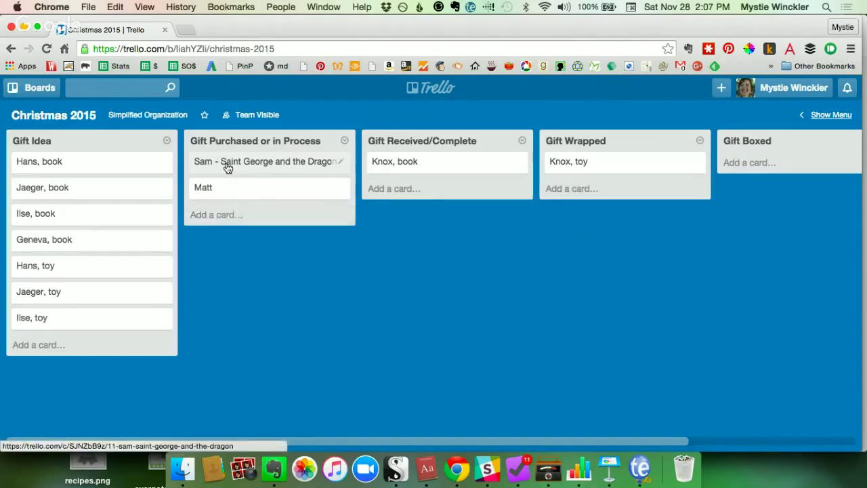
left_click_drag(228, 168, 409, 161)
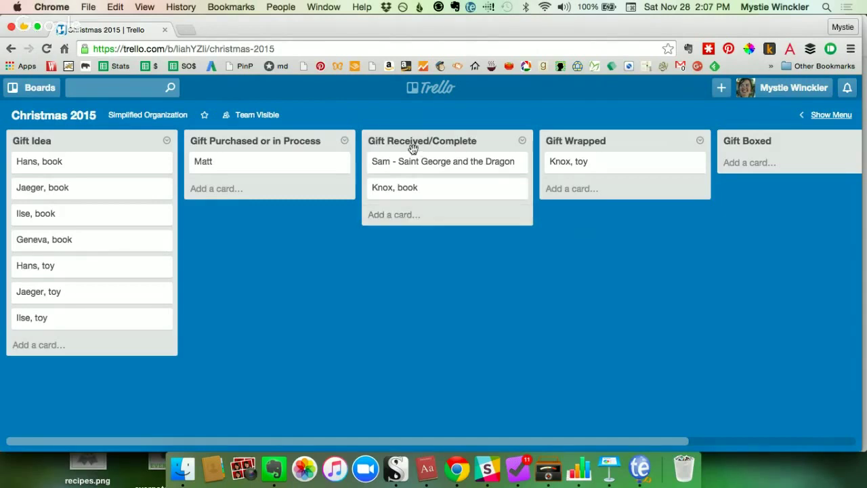
left_click_drag(405, 163, 563, 146)
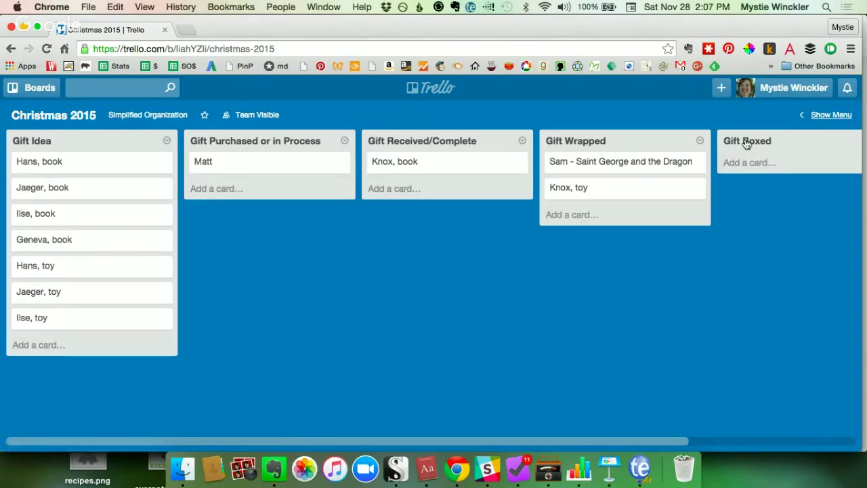
mouse_move(620, 162)
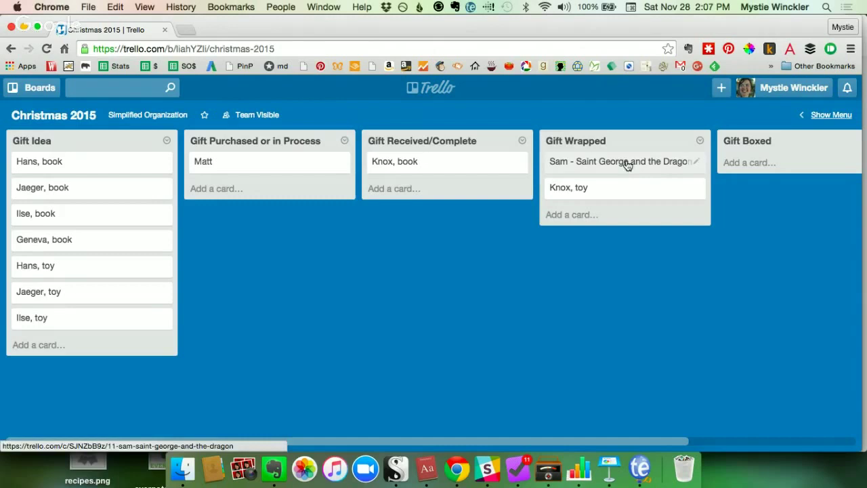
left_click_drag(628, 166, 557, 199)
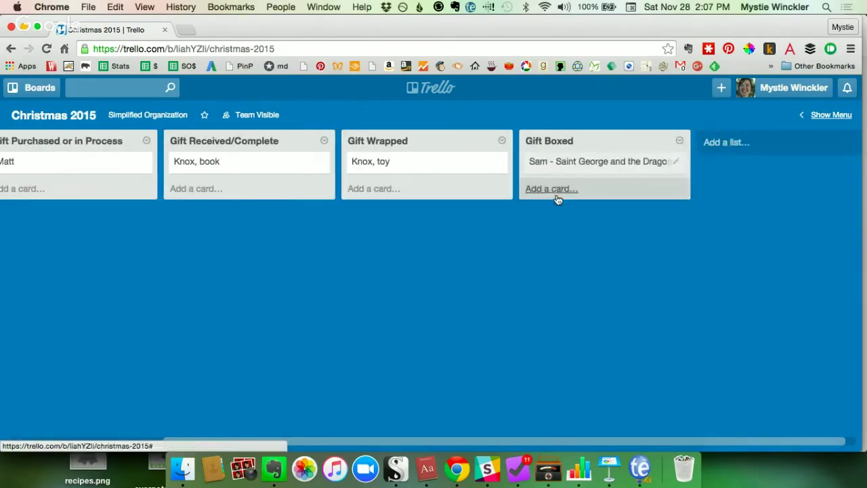
scroll(484, 219, "left", 5)
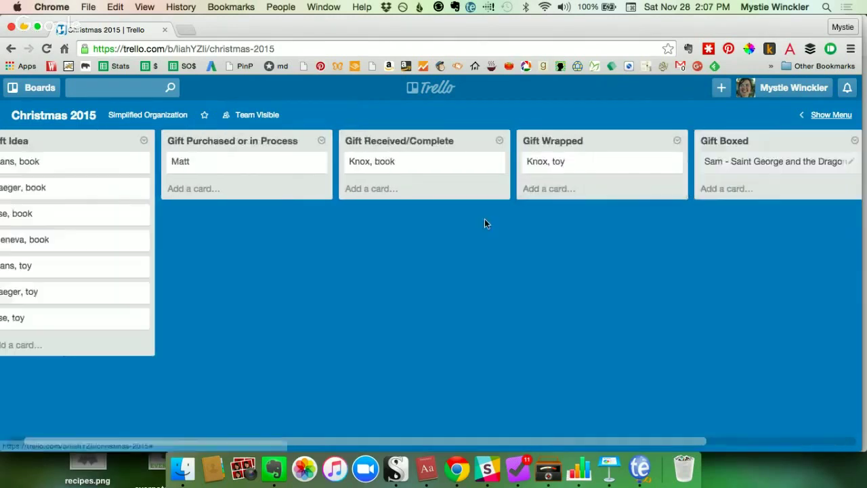
Step: Rename the Gift Boxed list to 'Gift Given'
left_click(761, 143)
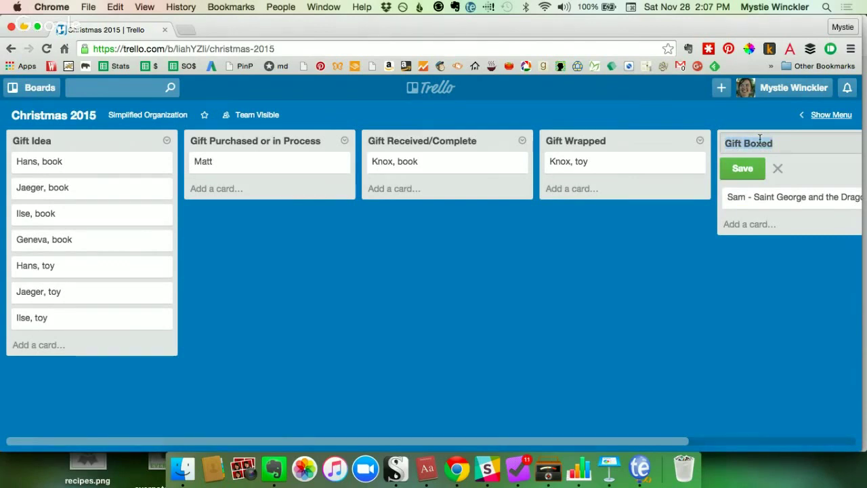
key("BackSpace")
type("Gift ")
type("Given")
key("Return")
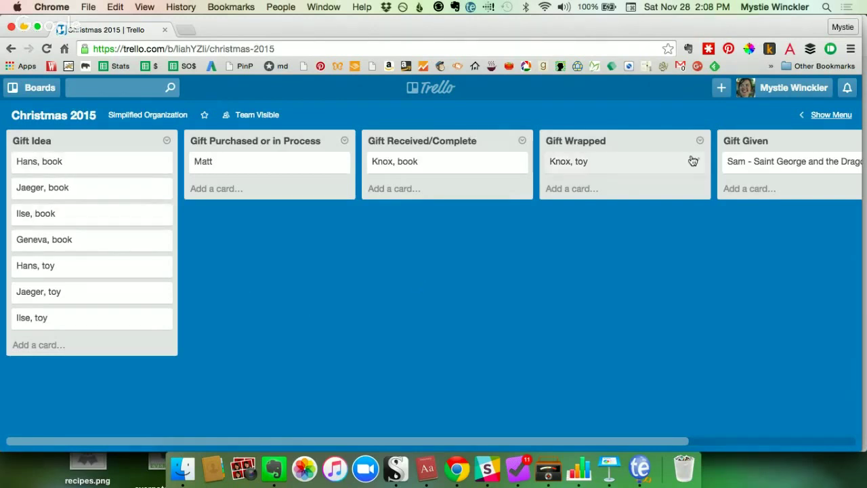
mouse_move(88, 214)
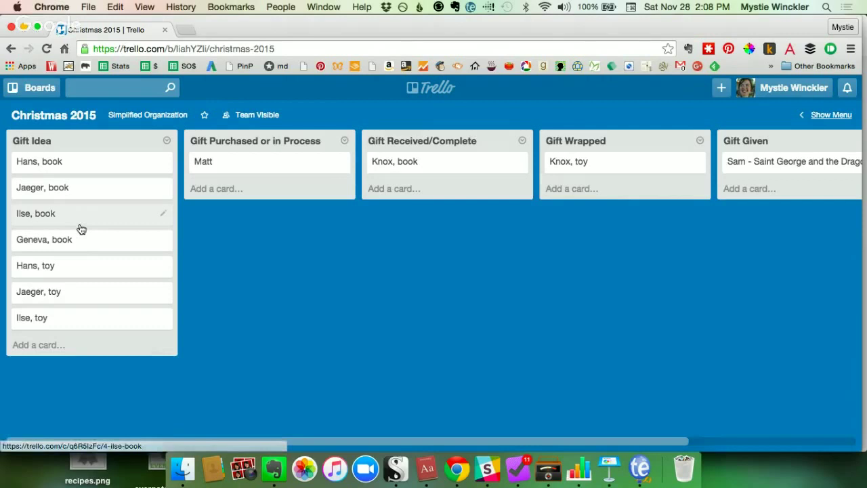
Step: Move 'Ilse, book' to Gift Purchased and 'Jaeger, toy' to Gift Received, then return to Keynote
left_click_drag(102, 213, 259, 169)
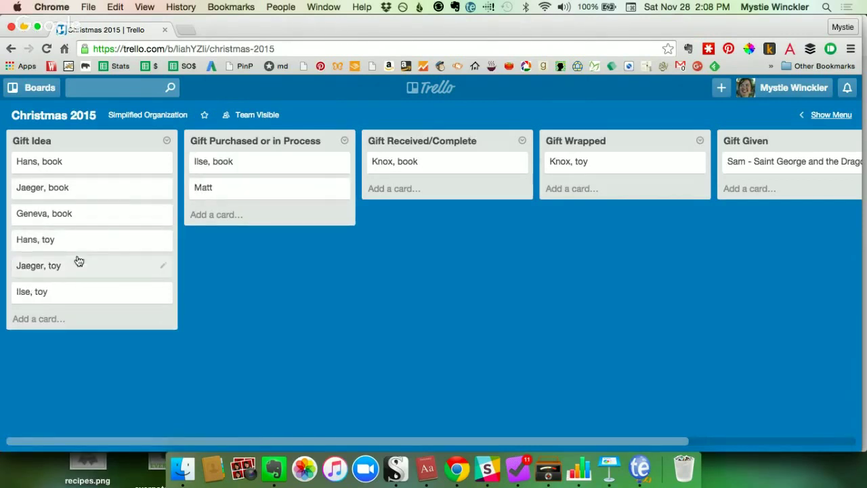
left_click_drag(77, 261, 478, 156)
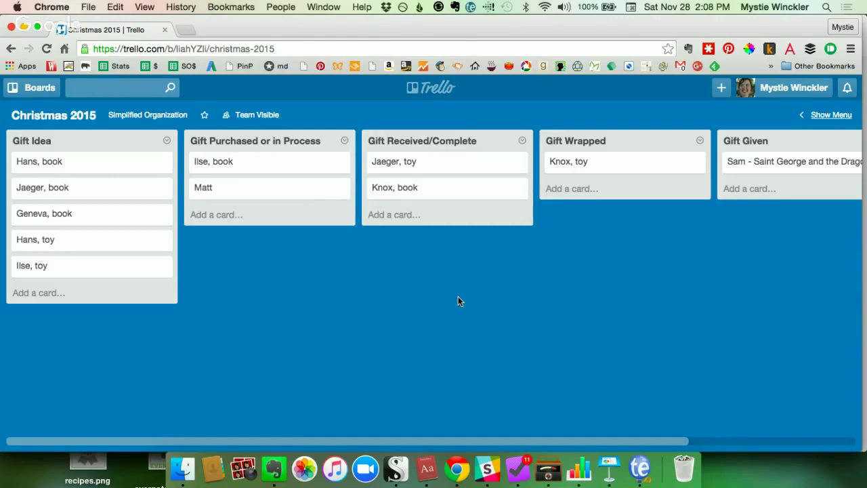
key("ctrl+Right")
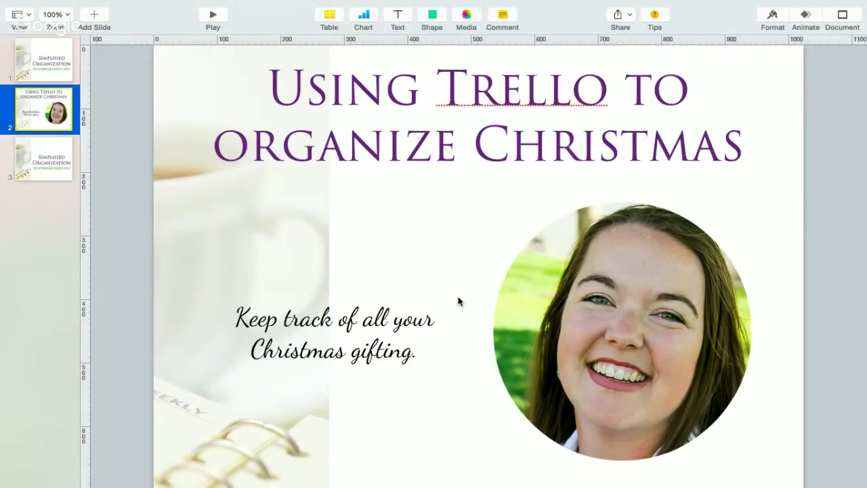
Step: Show slide 3, the closing Simplified Organization slide
left_click(45, 155)
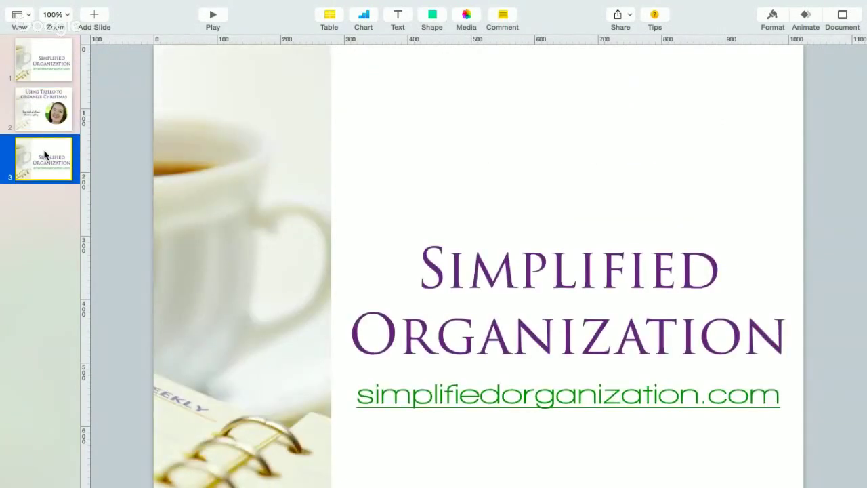